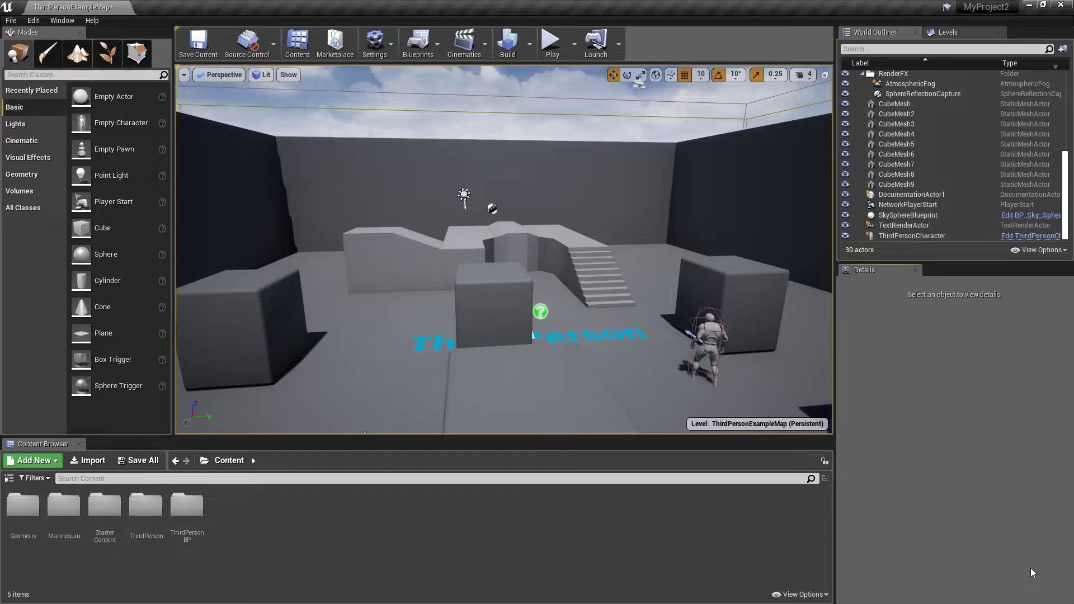
- Select the level's ThirdPersonCharacter and use Browse to Asset to find its blueprint in ThirdPersonBP/Blueprints
left_click(710, 350)
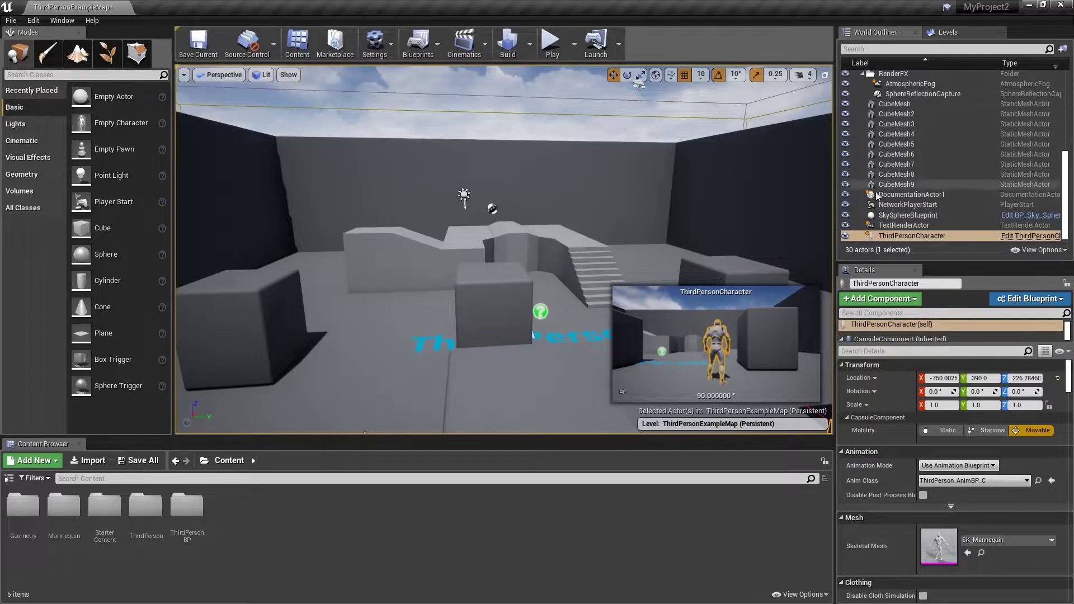
right_click(945, 238)
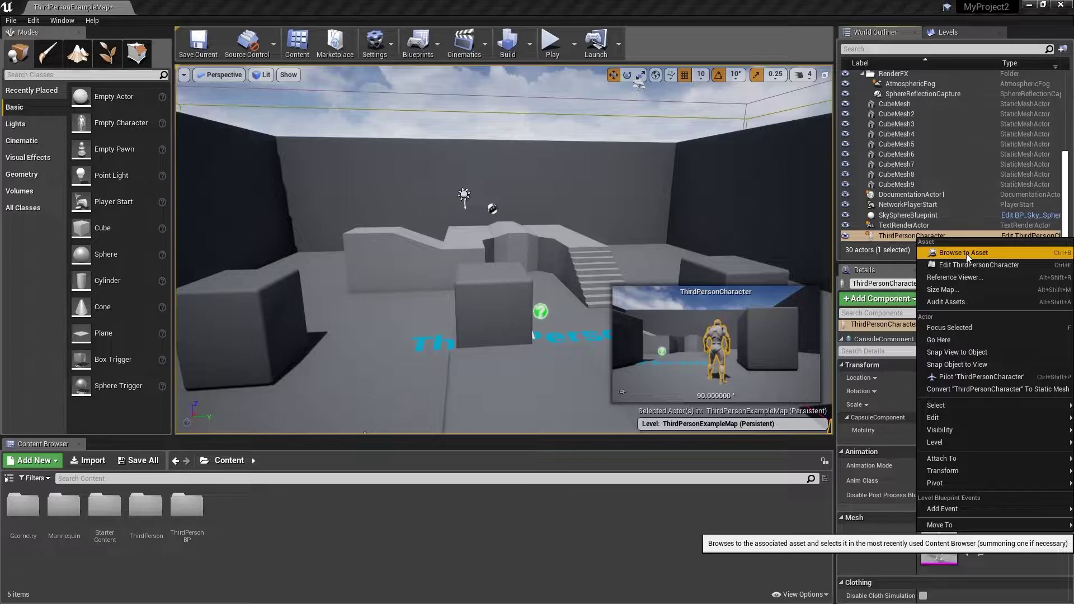
left_click(965, 253)
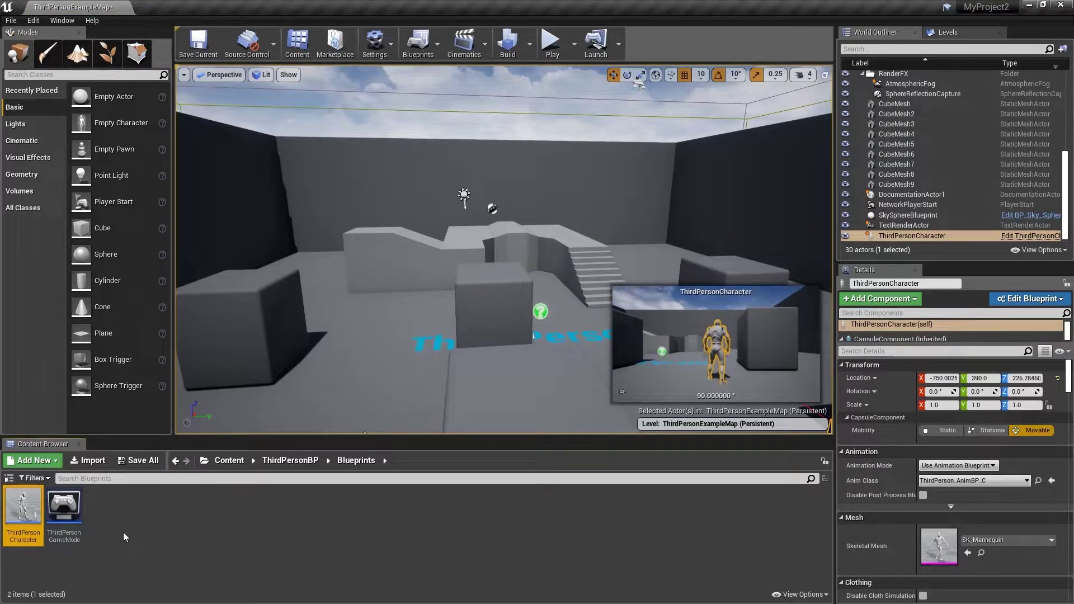
- Open the ThirdPersonCharacter blueprint and show its Viewport with the character mesh and follow camera
double_click(18, 509)
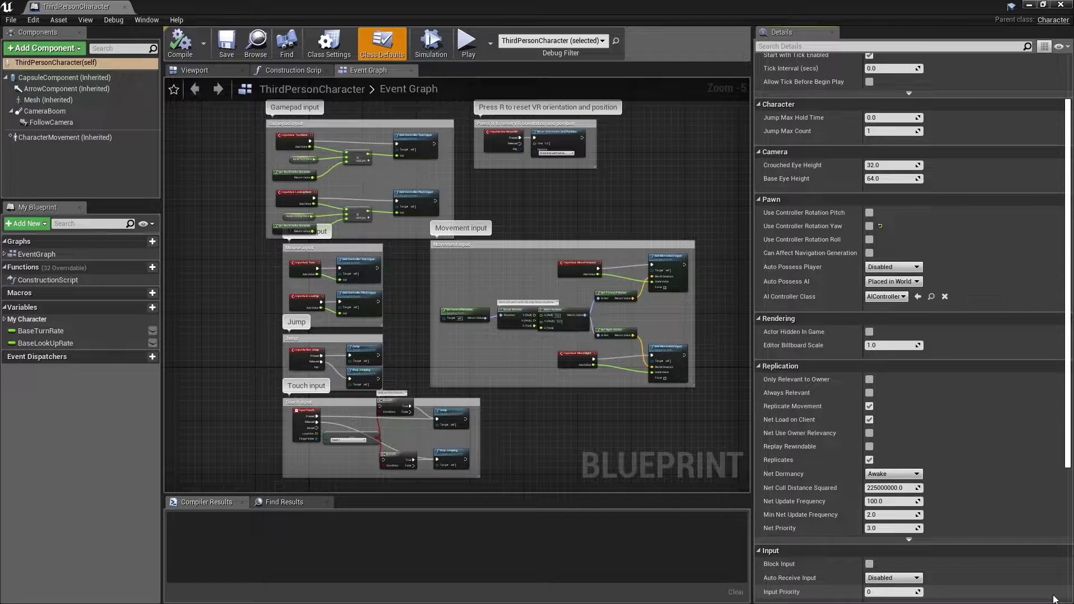
left_click(191, 73)
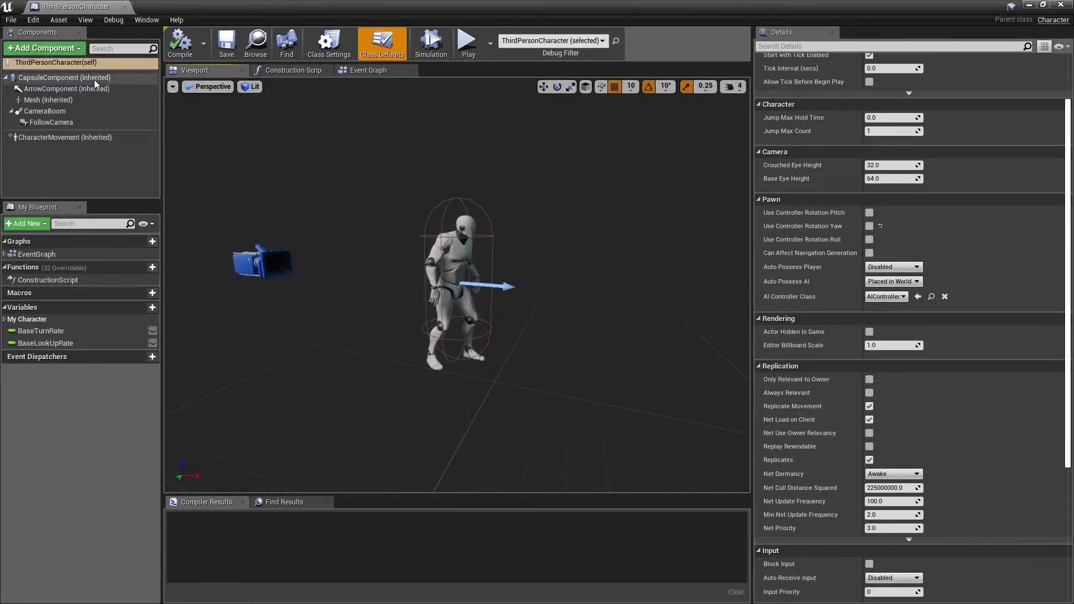
- Inspect the CapsuleComponent, Mesh, CameraBoom, FollowCamera and CharacterMovement component settings
left_click(76, 79)
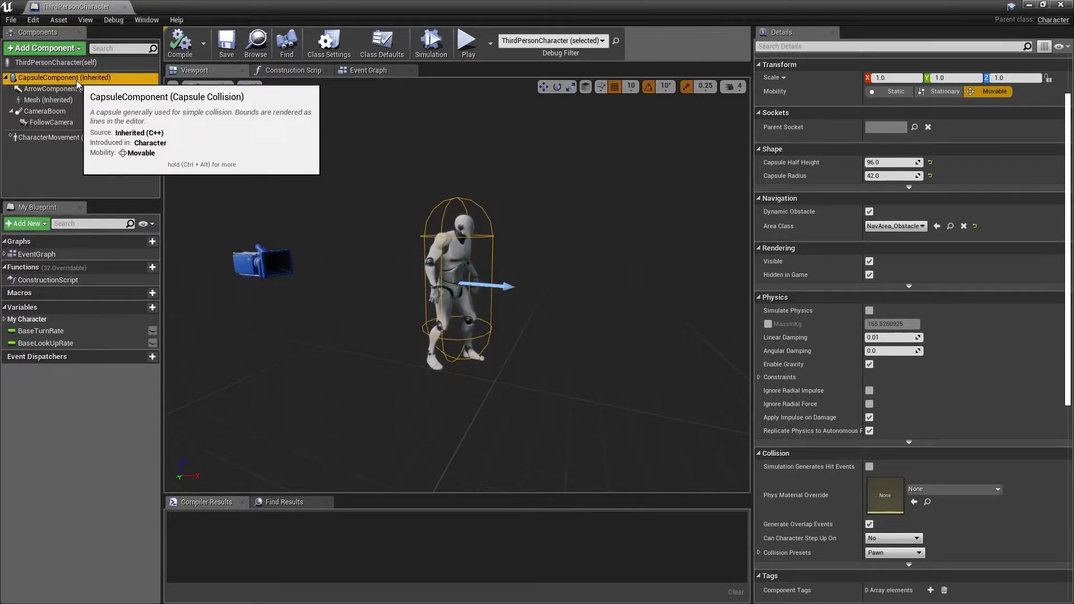
left_click(65, 101)
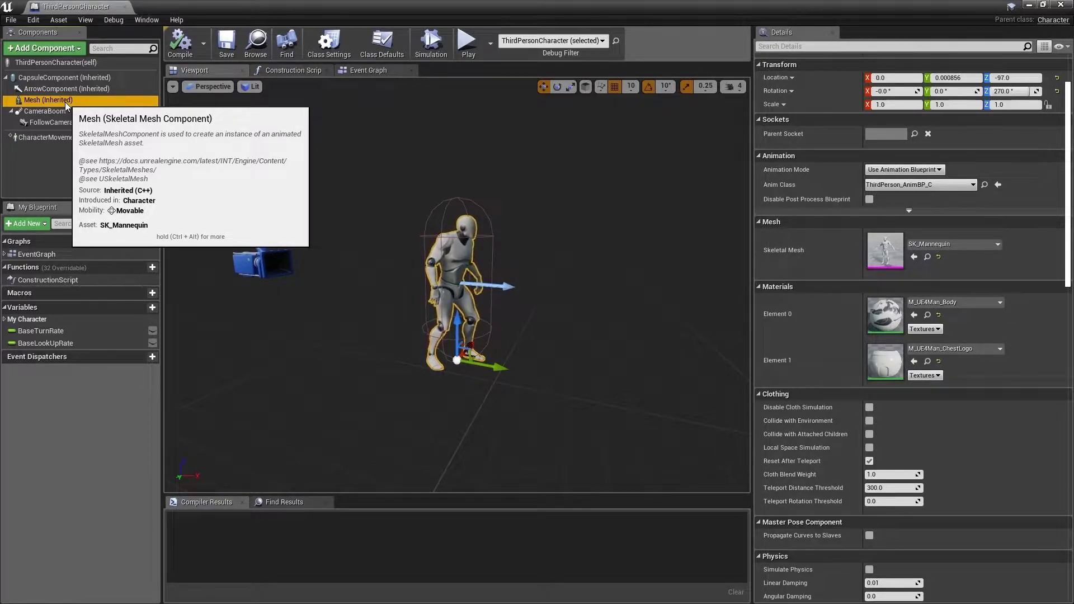
left_click(63, 109)
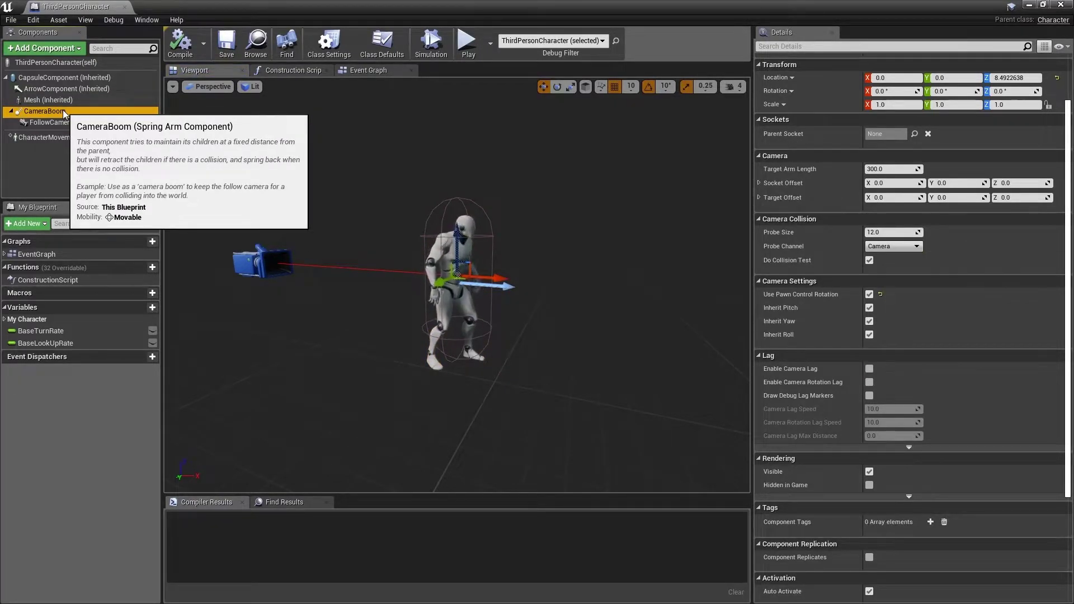
left_click(62, 118)
left_click(61, 114)
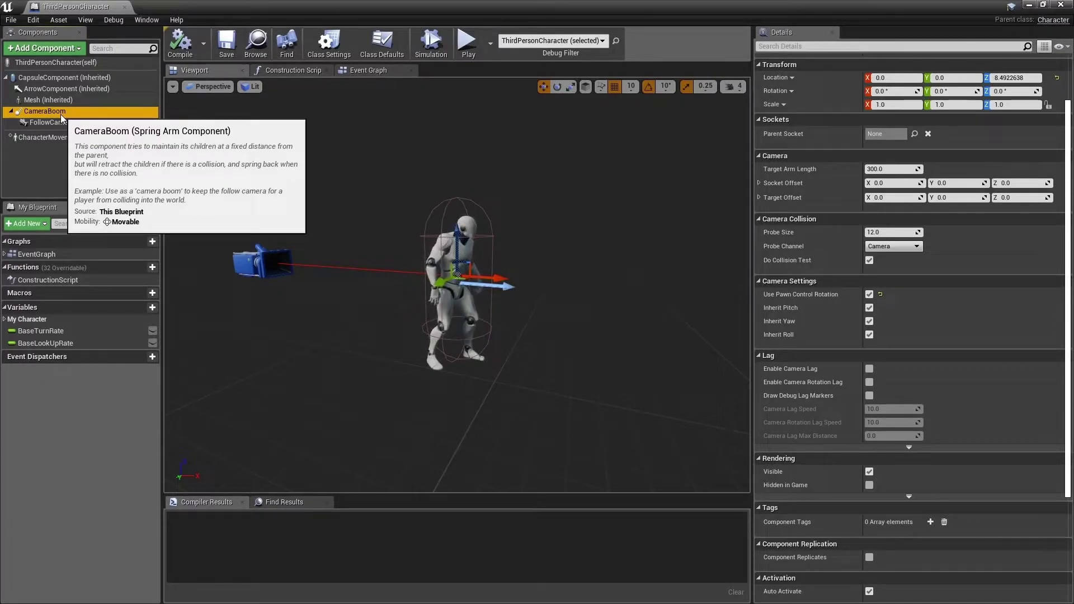
left_click(62, 135)
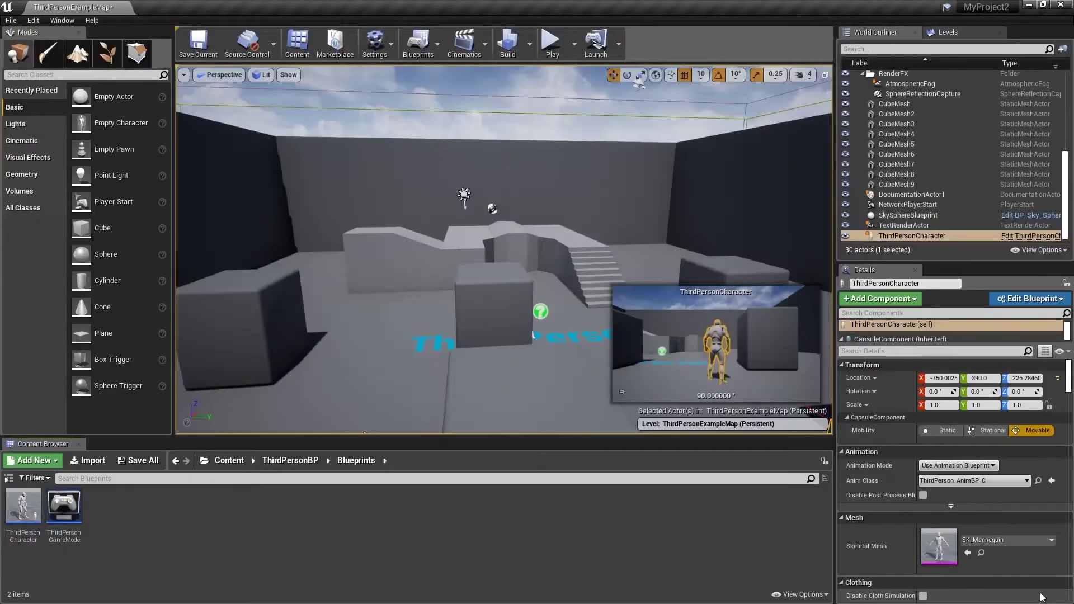
- Duplicate the ThirdPersonCharacter blueprint as AI_ThirdPersonCharacter
left_click(23, 507)
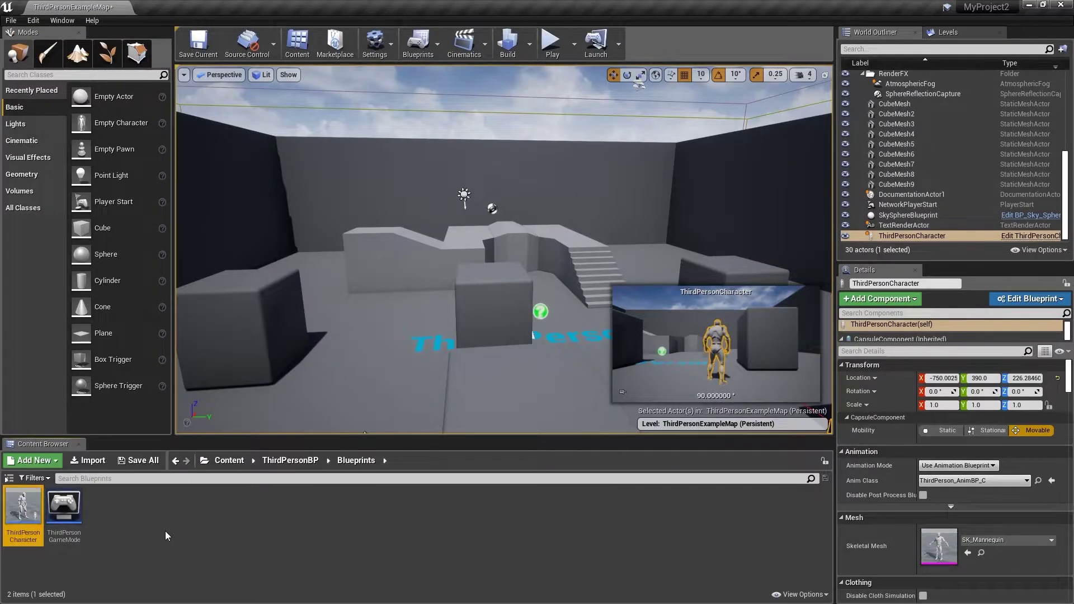
right_click(30, 512)
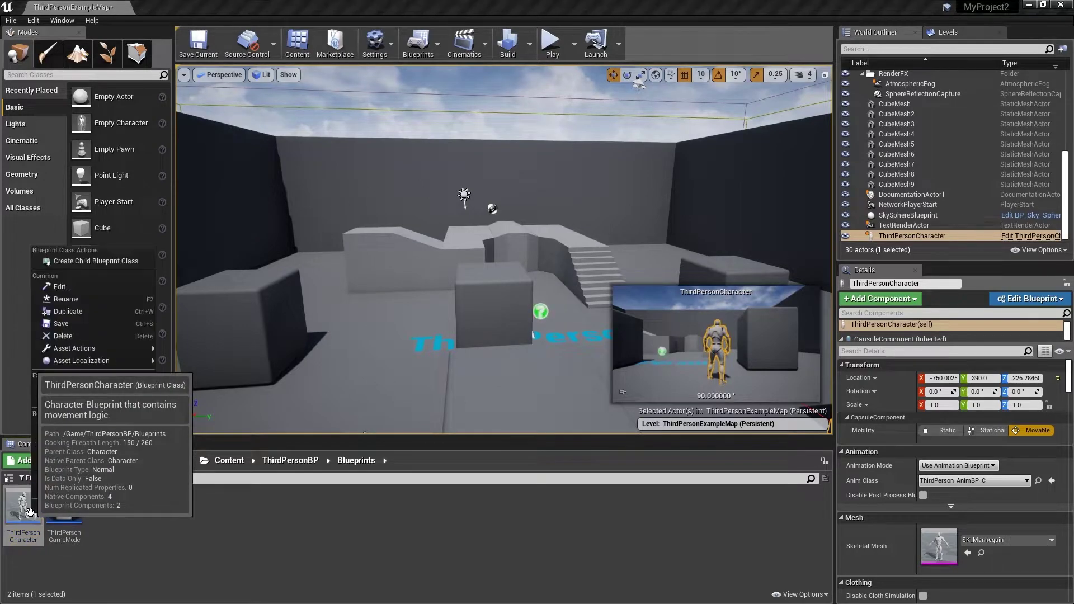
left_click(113, 312)
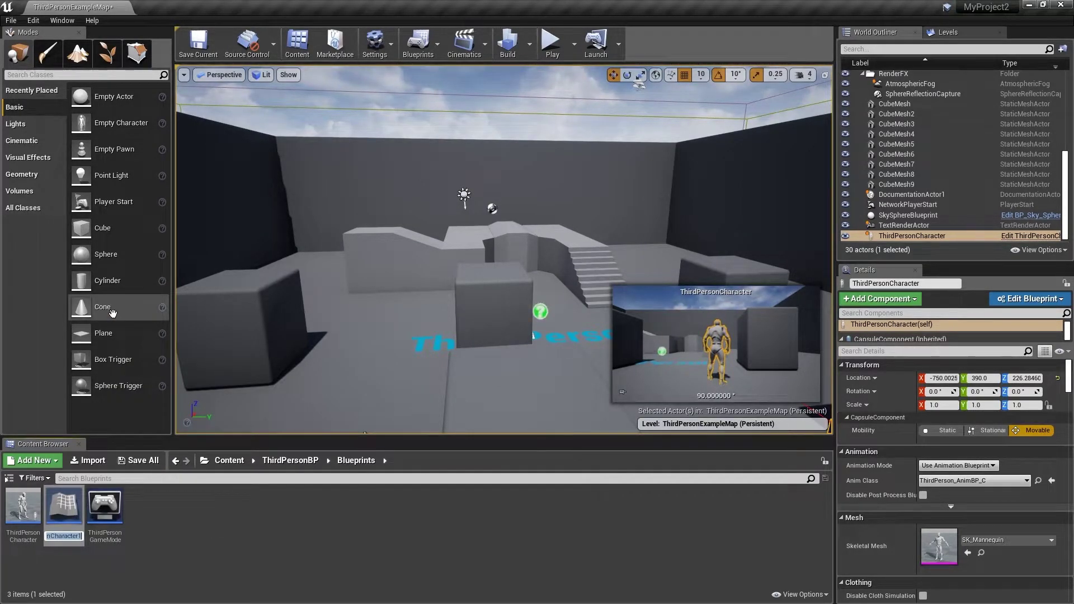
type("AI_ThirdP")
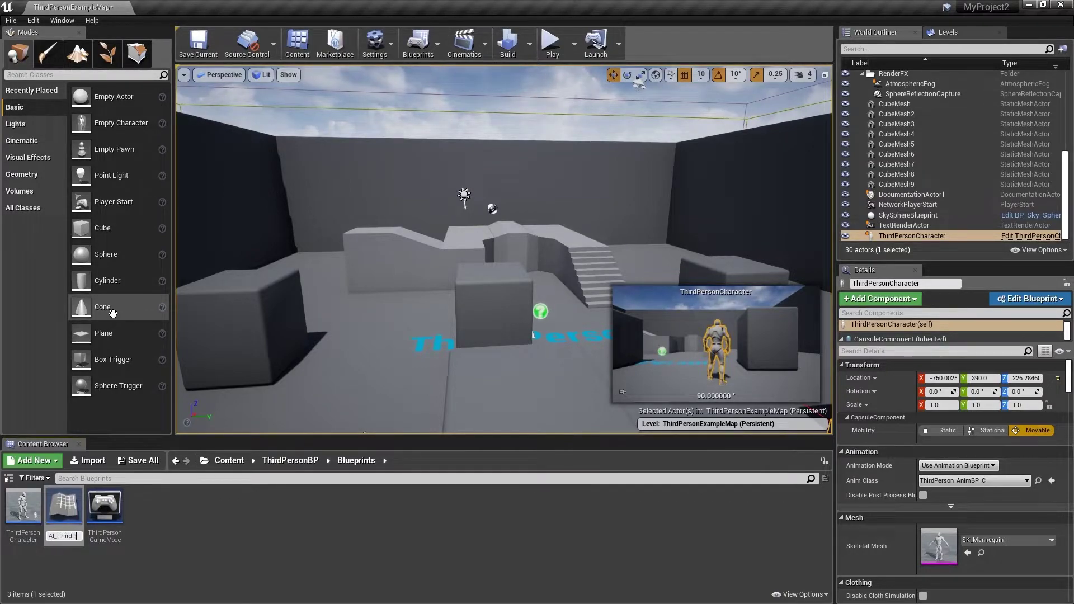
type("ersonCharacter")
key("Return")
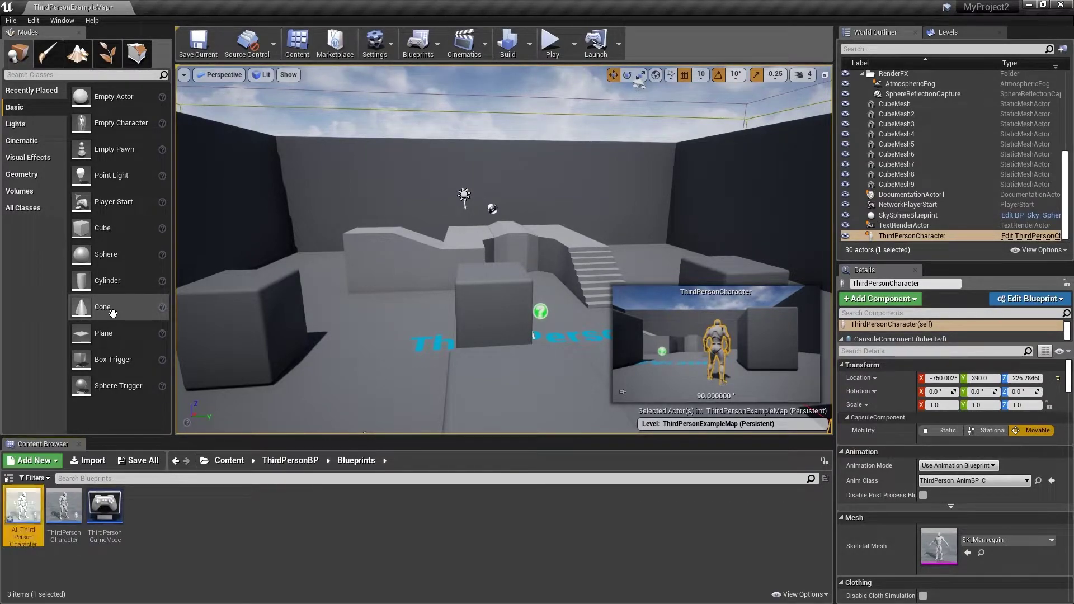
- Open AI_ThirdPersonCharacter, delete all player input nodes from the Event Graph, and compile
double_click(17, 513)
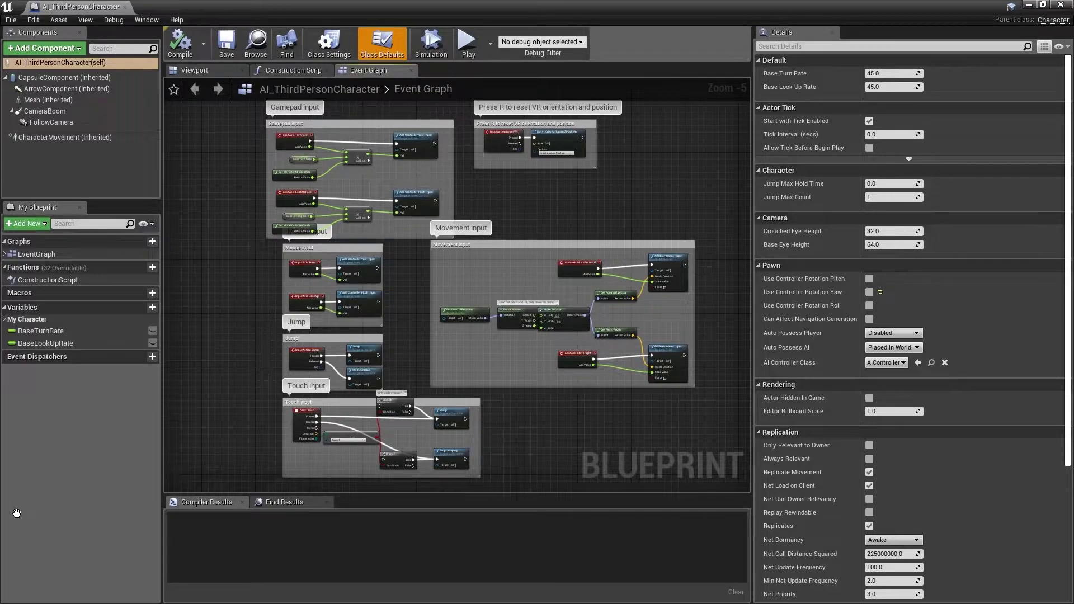
scroll(224, 320, "down", 2)
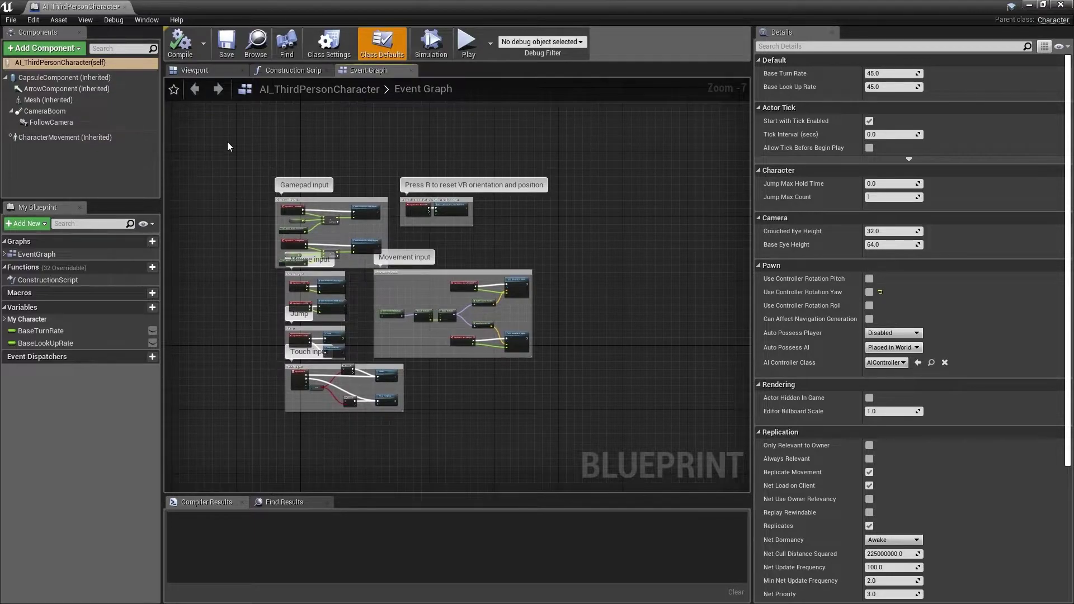
left_click_drag(223, 134, 569, 445)
key("Delete")
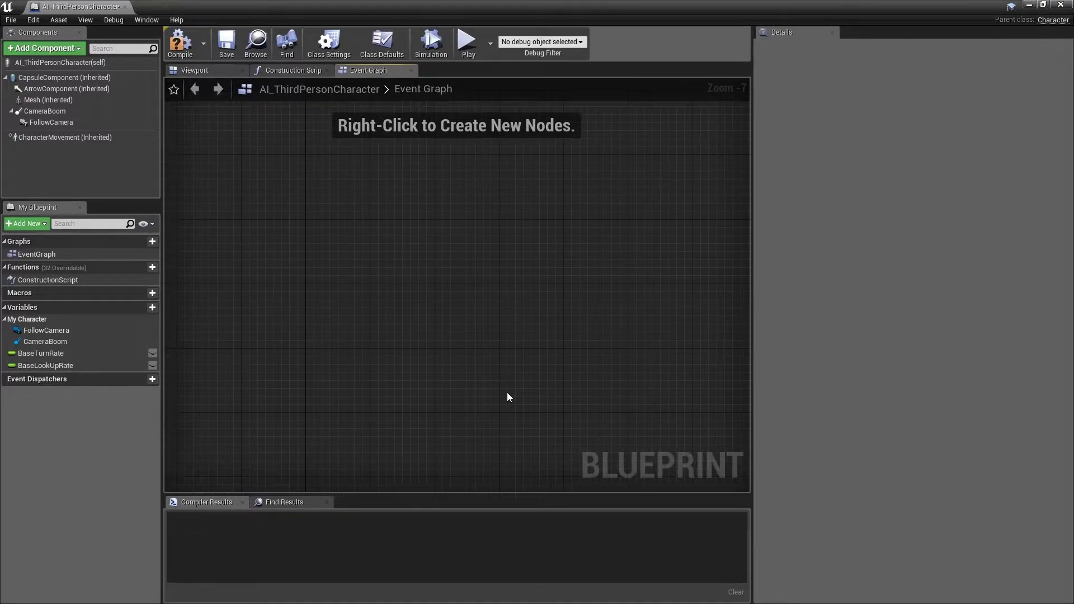
key("F7")
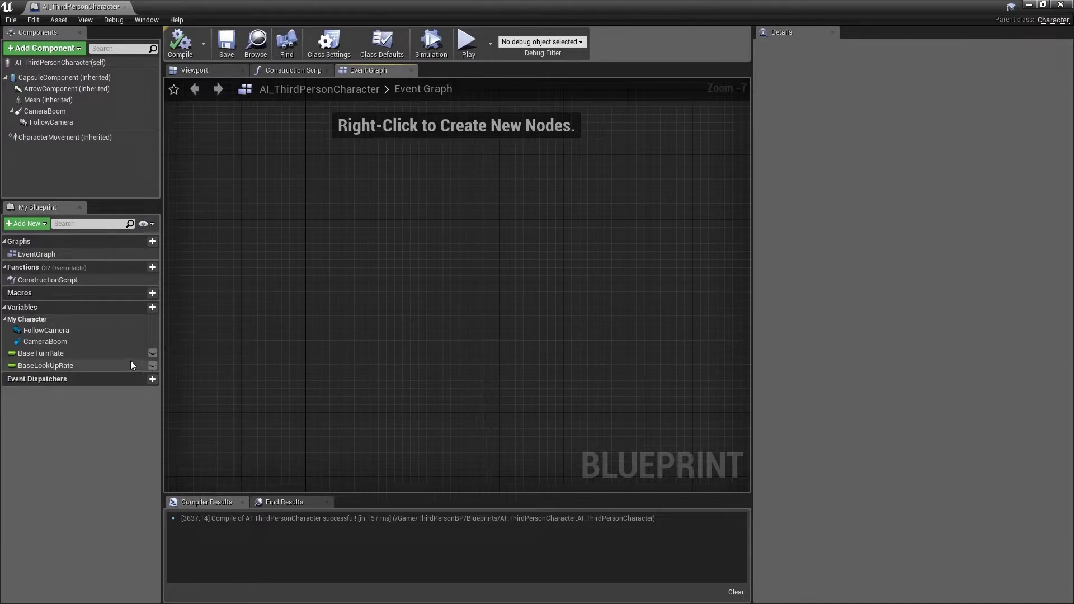
- Delete the BaseTurnRate and BaseLookUpRate variables and recompile the blueprint
left_click(105, 354)
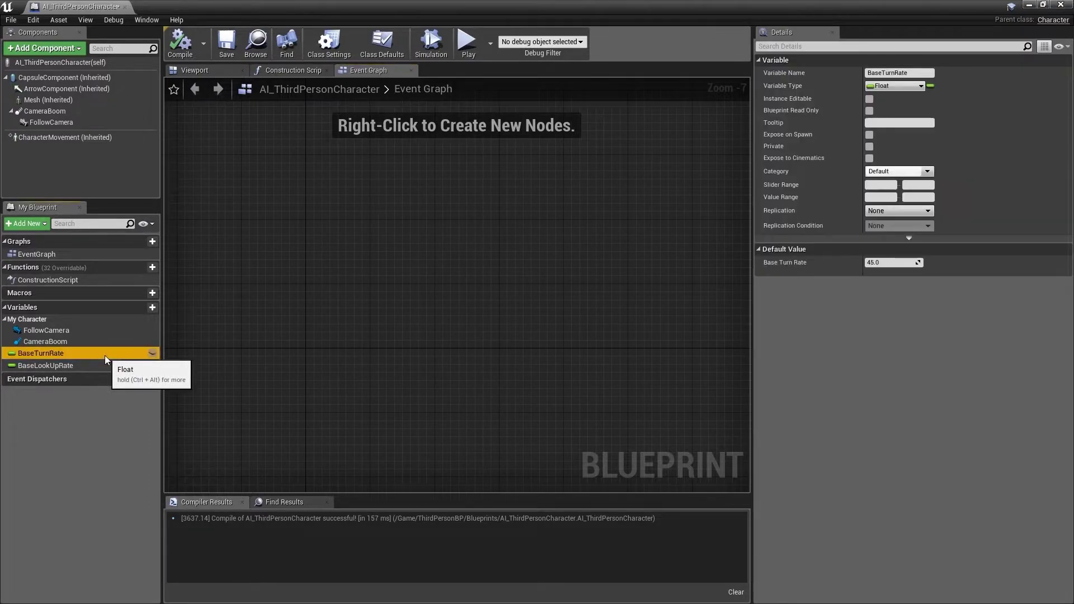
key("Delete")
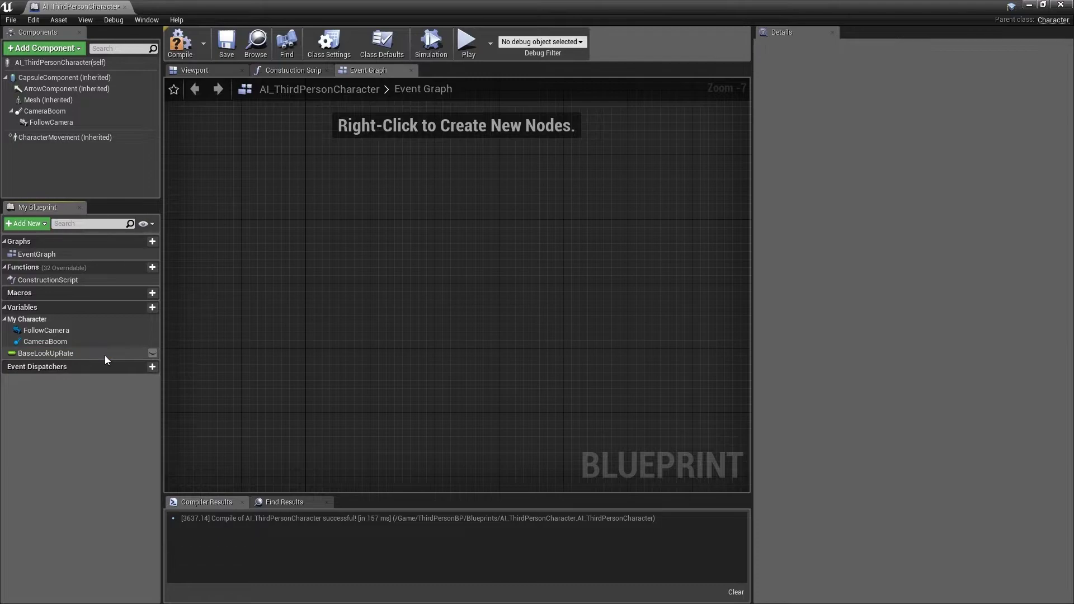
left_click(105, 355)
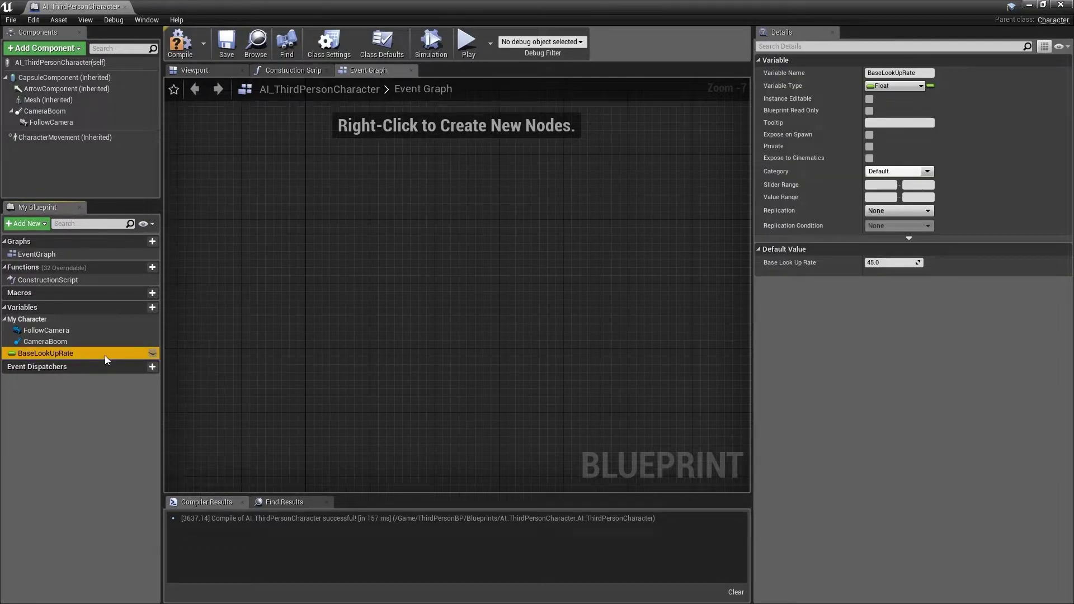
key("Delete")
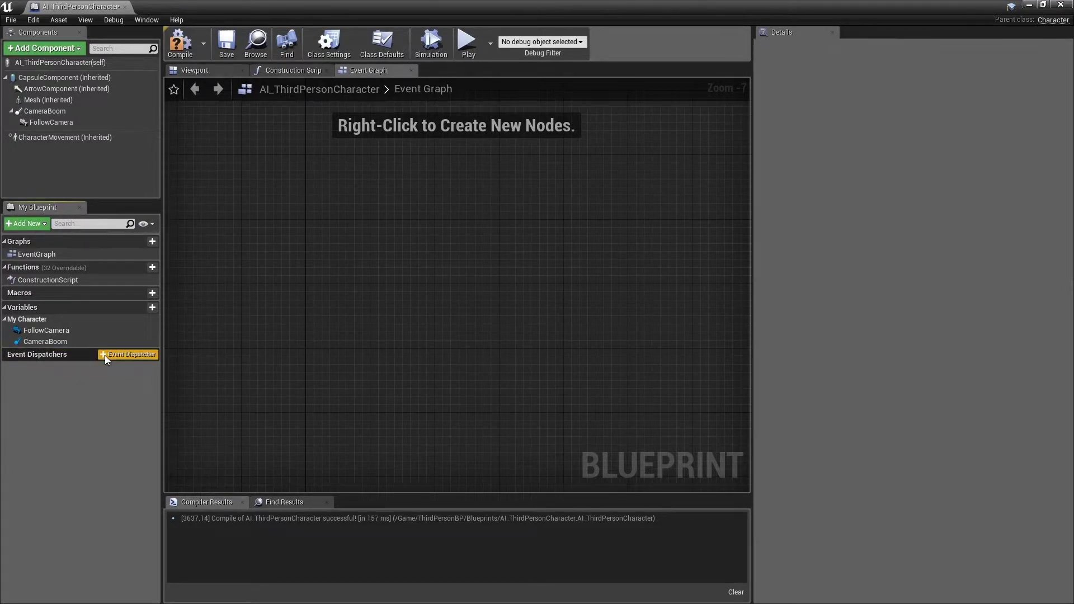
right_click_drag(419, 303, 432, 304)
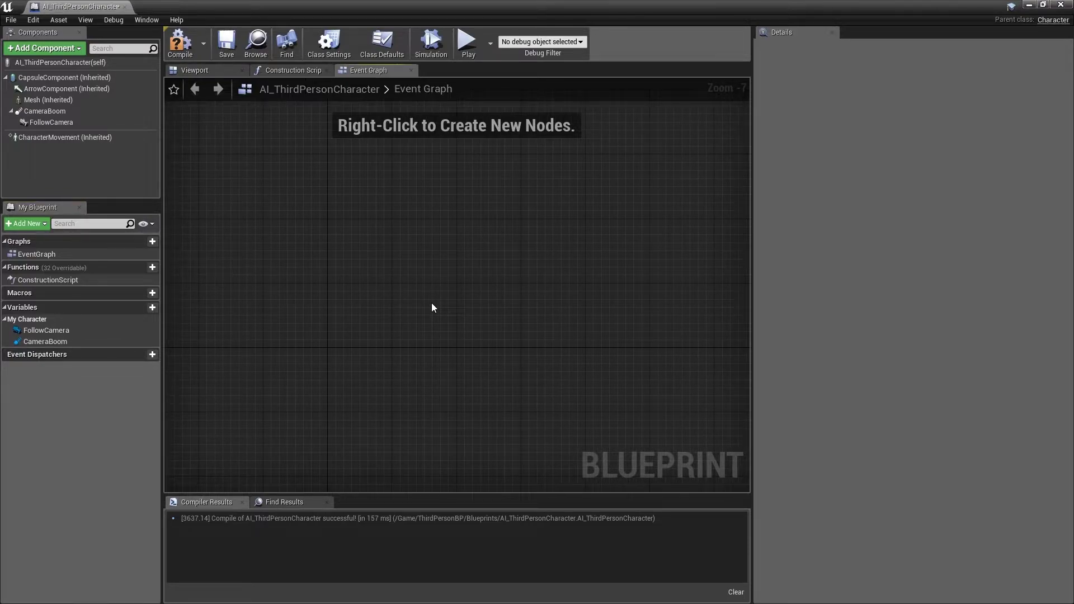
key("F7")
- Delete the CameraBoom and FollowCamera components from AI_ThirdPersonCharacter
left_click(79, 112)
key("Delete")
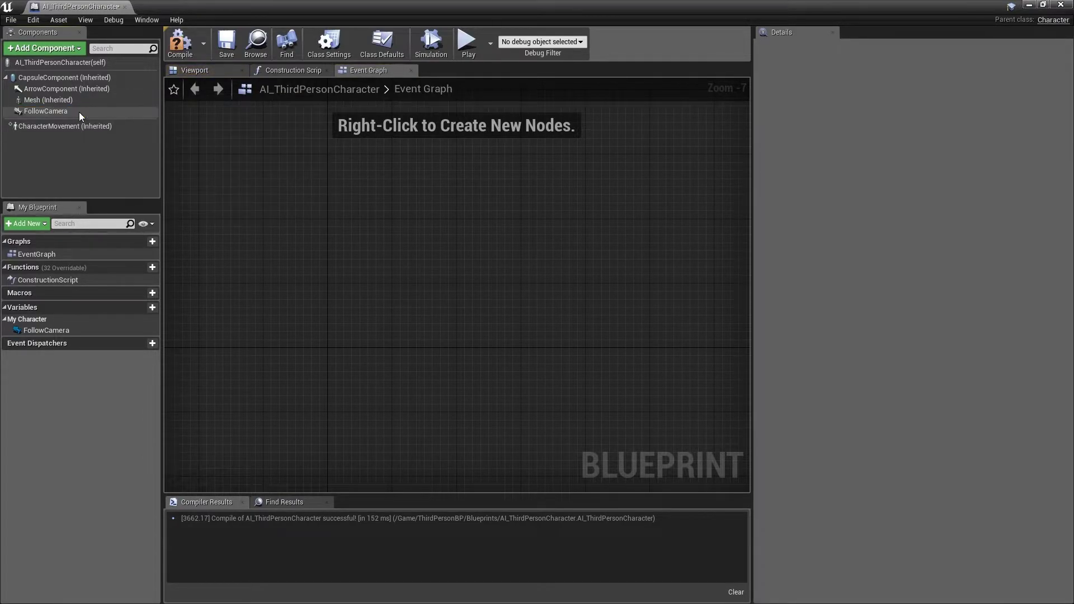
left_click(79, 112)
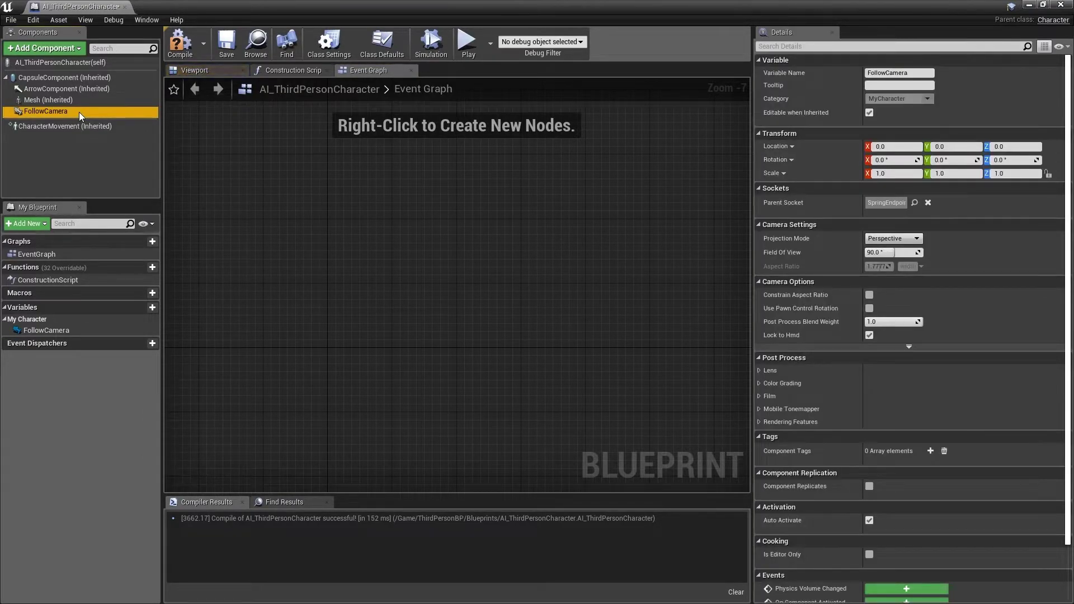
key("Delete")
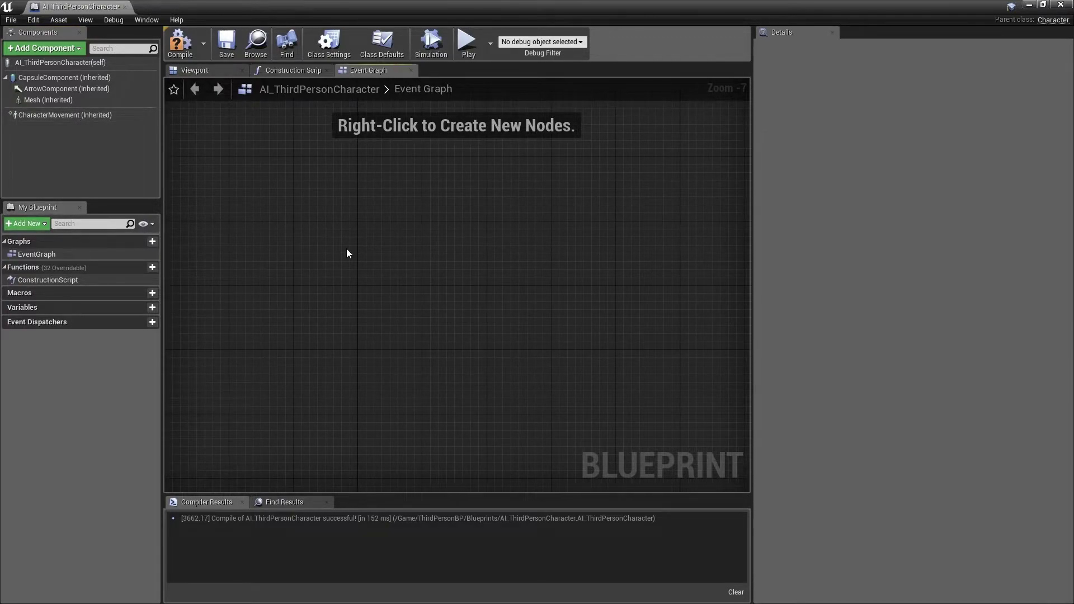
- Compile and save AI_ThirdPersonCharacter, then close its Blueprint editor
key("F7")
key("ctrl+s")
left_click(1029, 5)
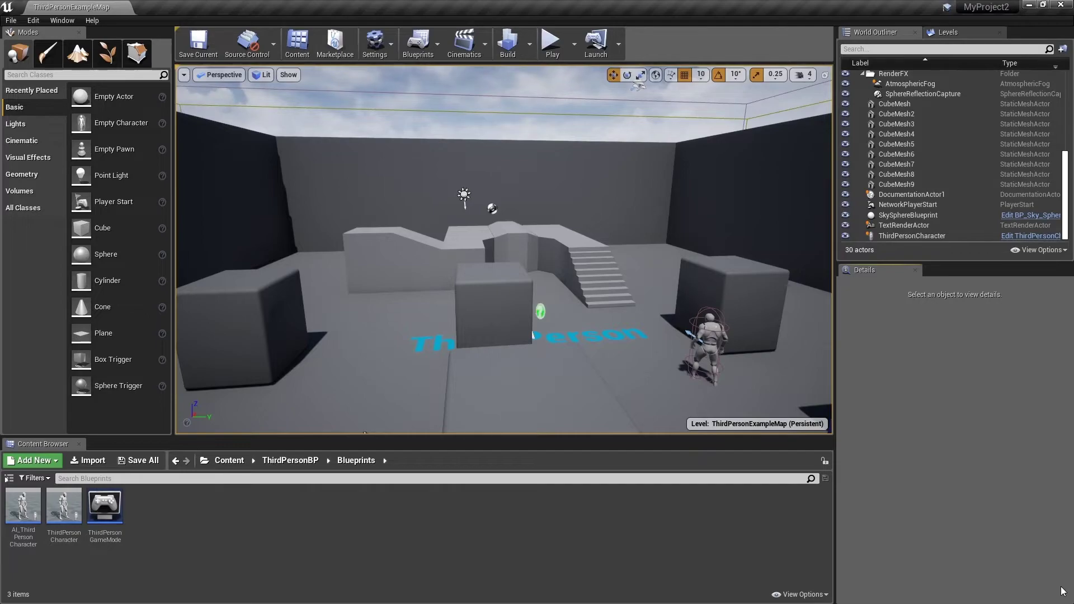
- Create a new Blueprint Class with parent AIController named AIC_ThirdPersonCharacter
right_click(307, 525)
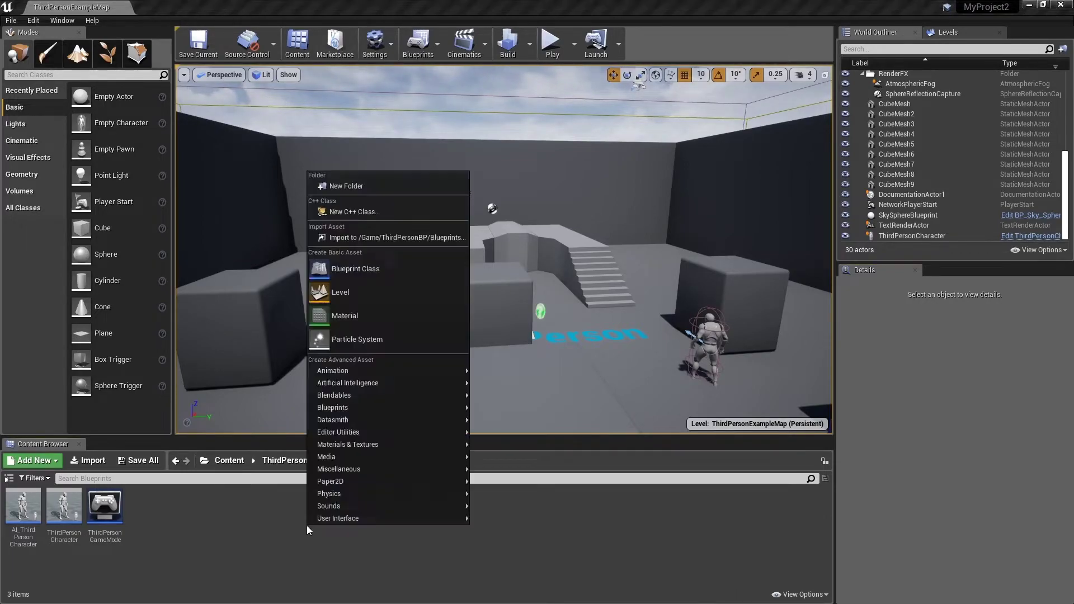
left_click(370, 274)
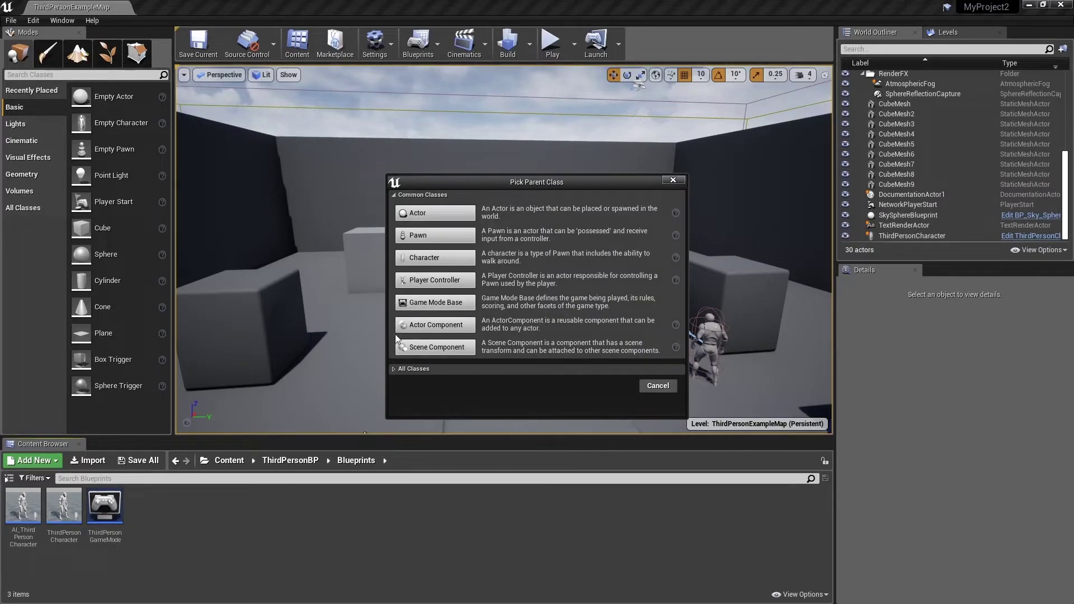
left_click(394, 369)
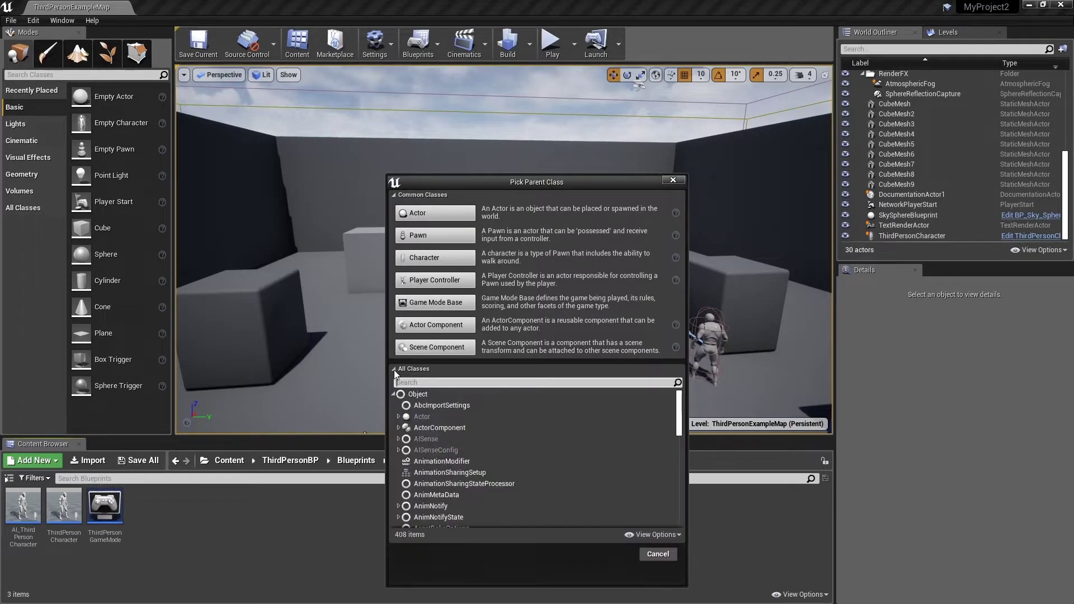
left_click(421, 383)
type("aico")
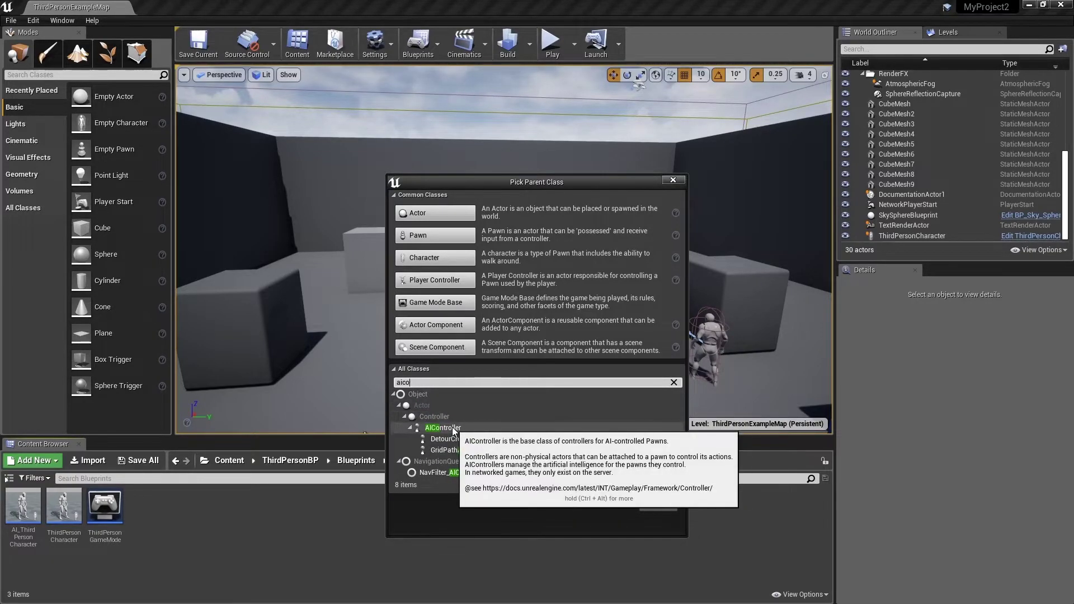
left_click(452, 427)
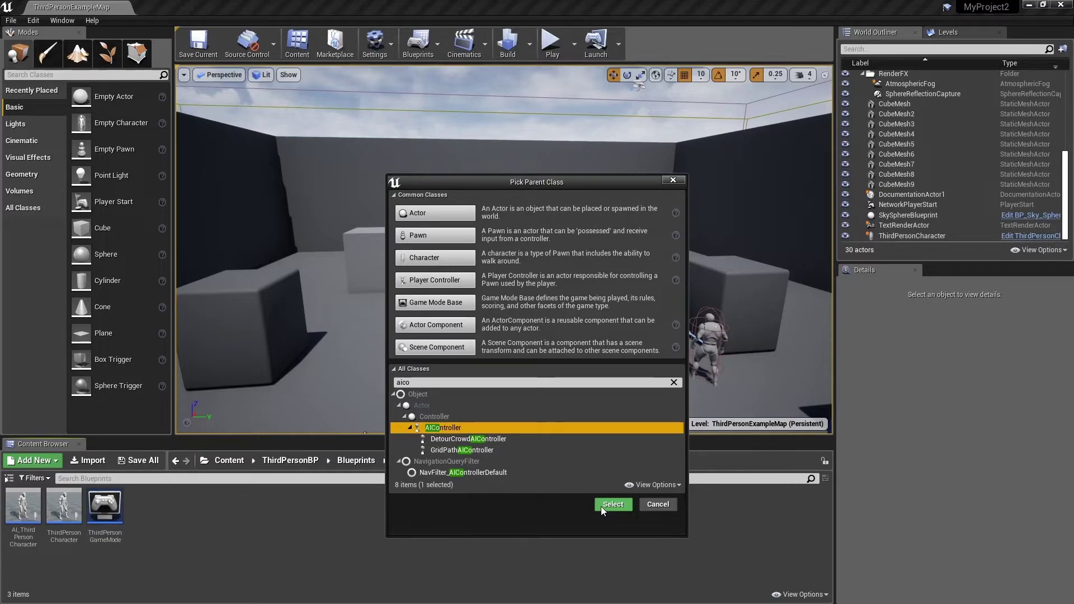
left_click(612, 504)
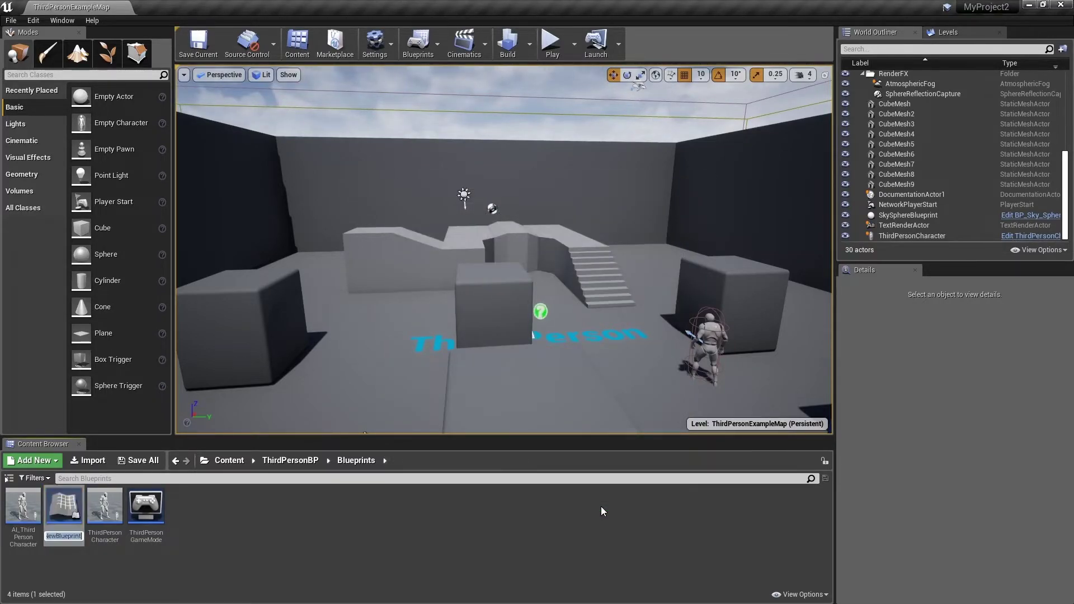
type("AIC_")
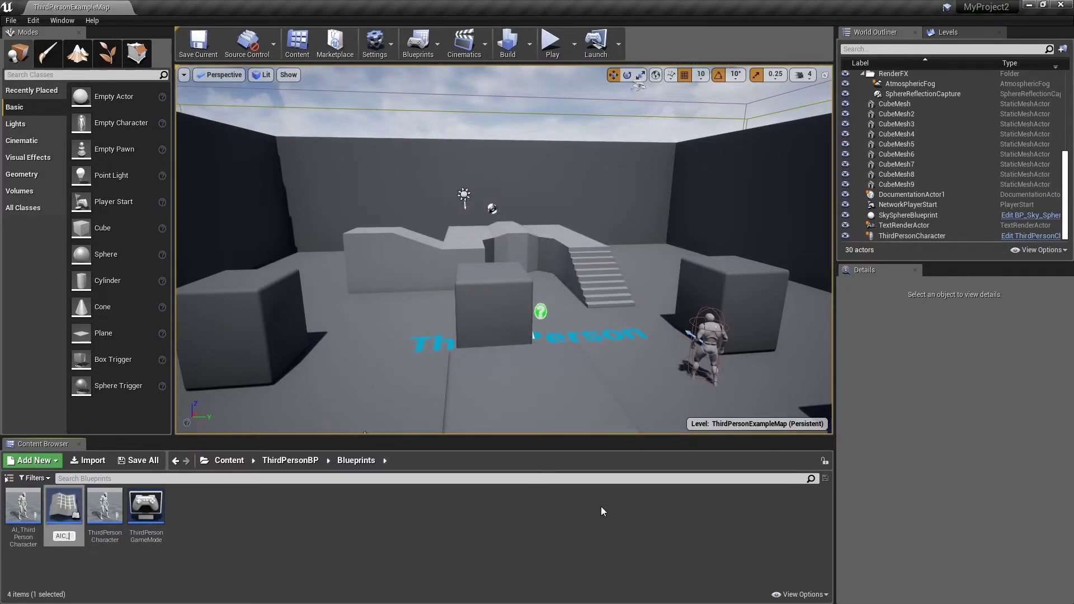
type("ThirdPersonCharacter")
key("Return")
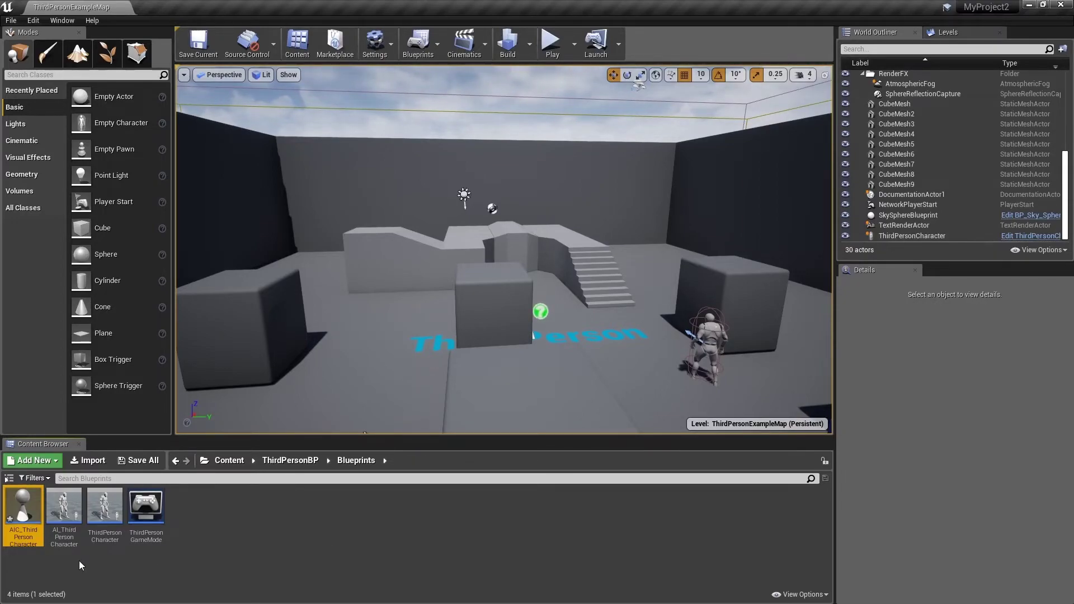
- In AI_ThirdPersonCharacter, set the AI Controller Class to AIC_ThirdPersonCharacter
double_click(61, 517)
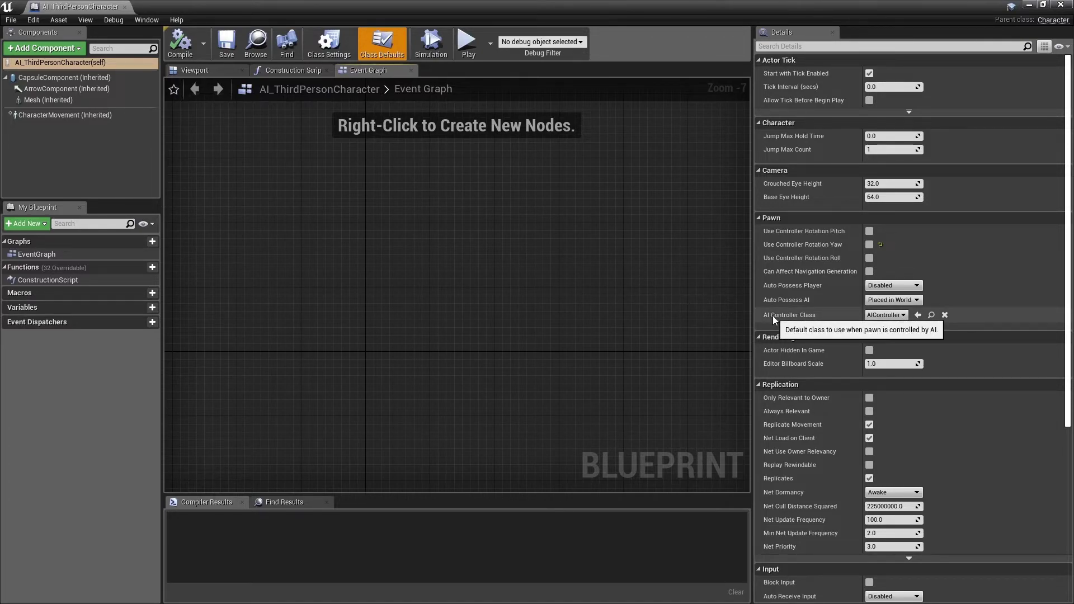
left_click(898, 316)
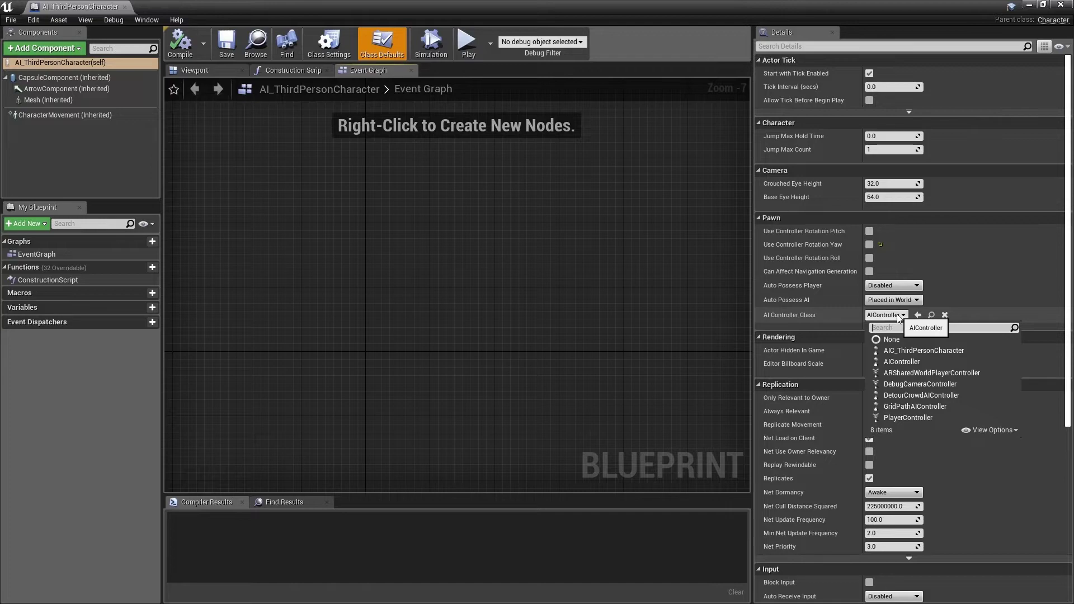
left_click(912, 358)
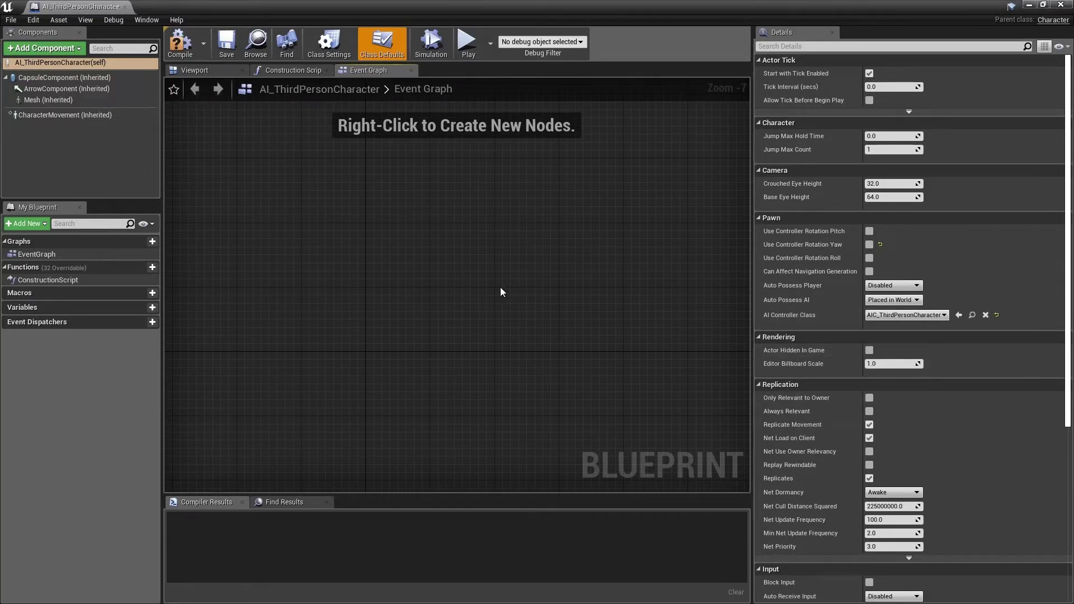
- Compile and save the blueprint, then close the Blueprint editor
right_click_drag(500, 288, 511, 289)
key("F7")
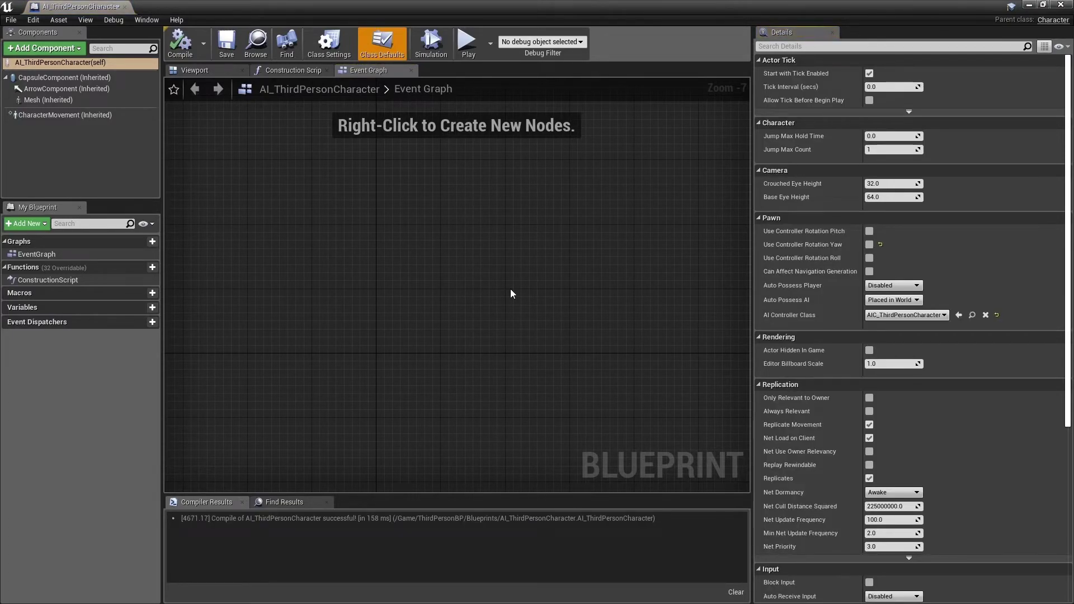
key("ctrl+s")
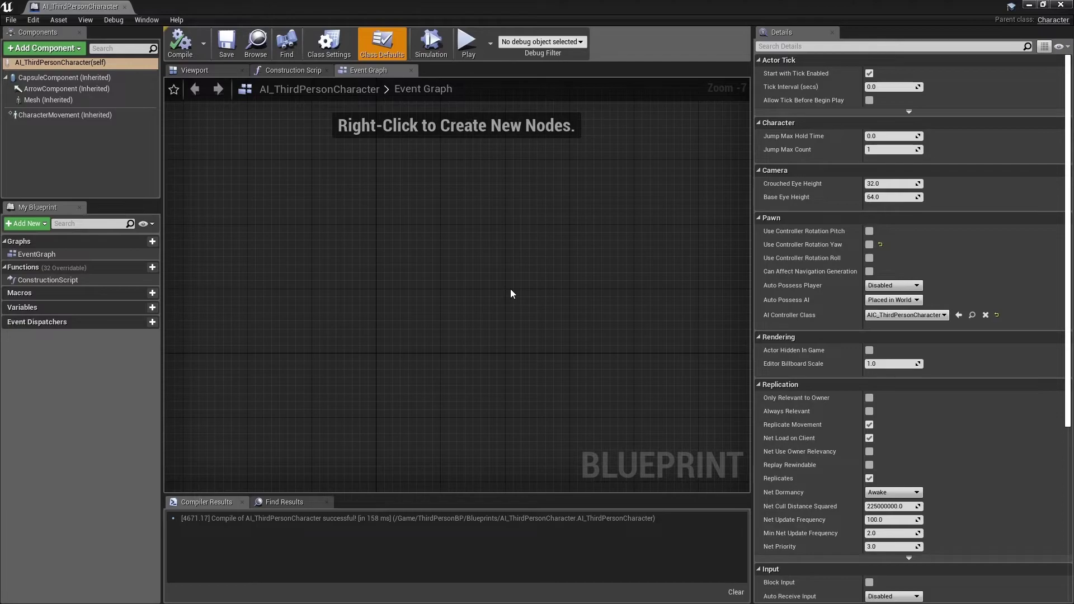
left_click(1060, 5)
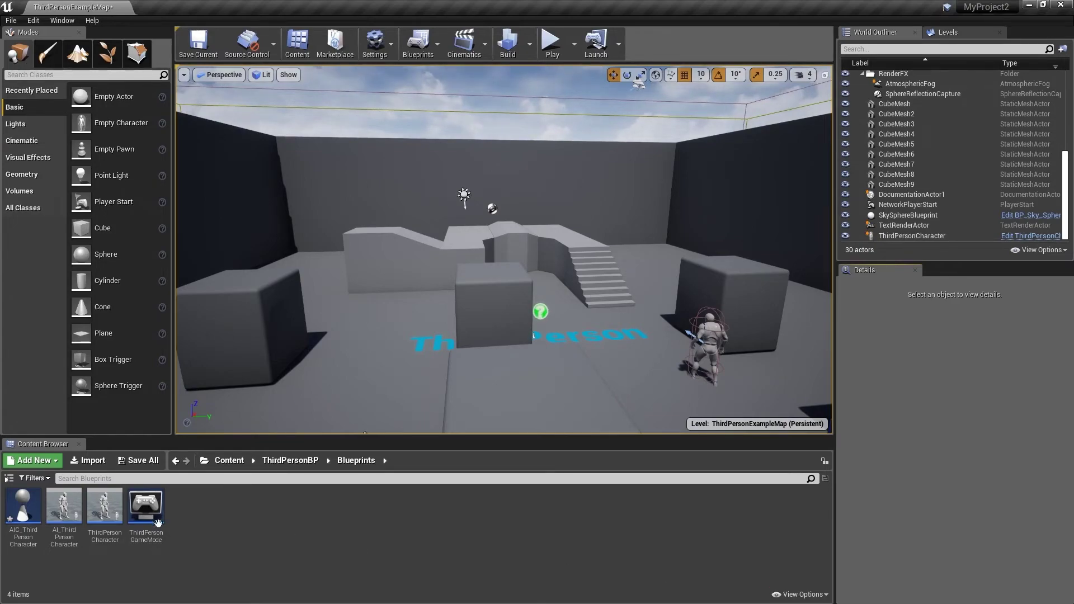
- Drag AI_ThirdPersonCharacter into the level just left of the central block
left_click_drag(64, 507, 376, 317)
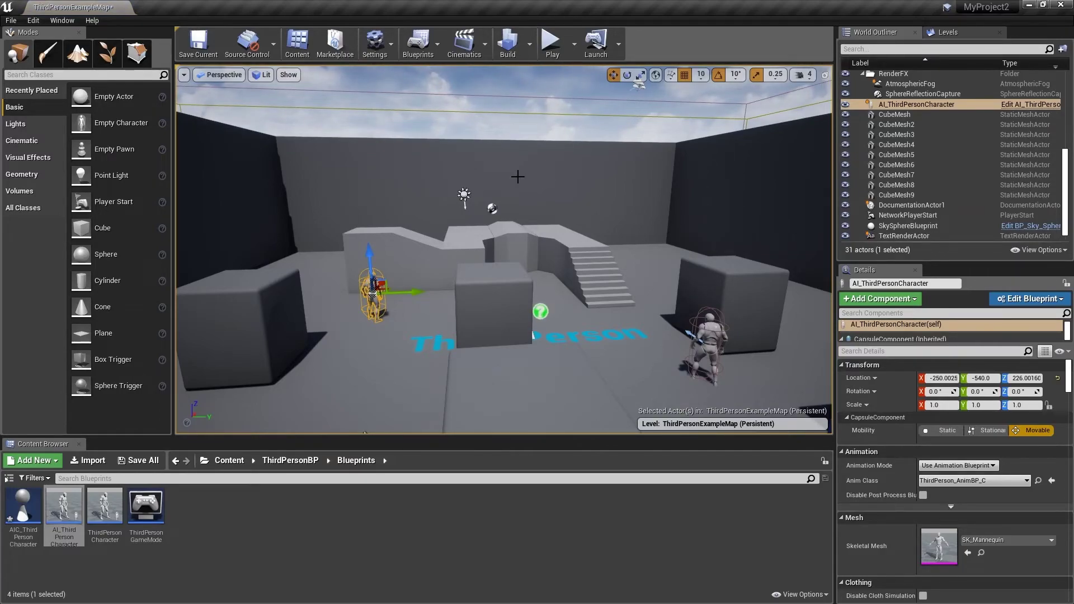
- Play the level and walk the player character with A and W over to the AI character
left_click(551, 53)
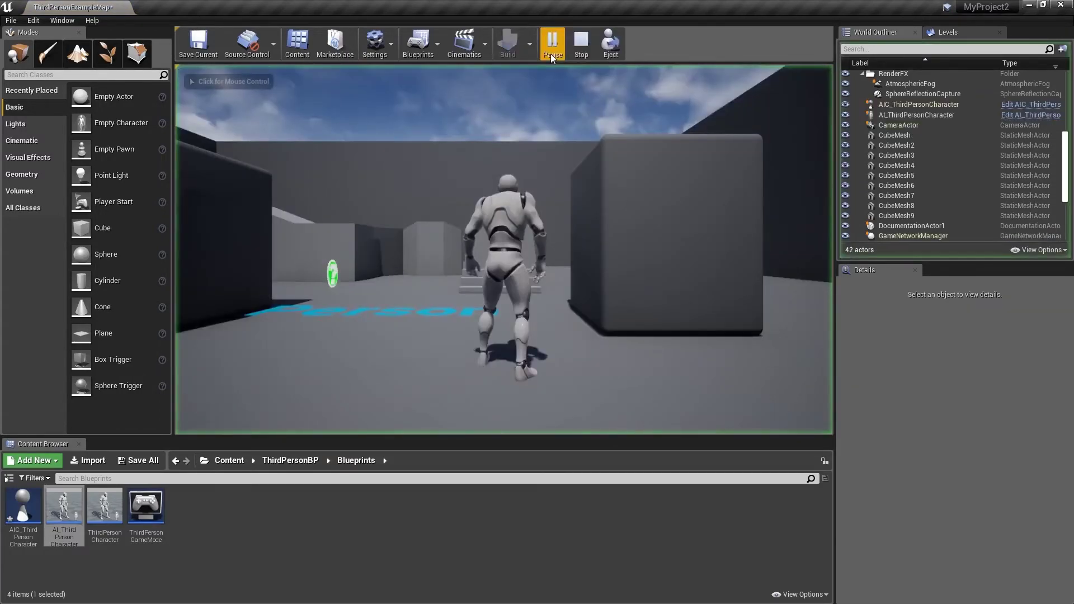
left_click(525, 183)
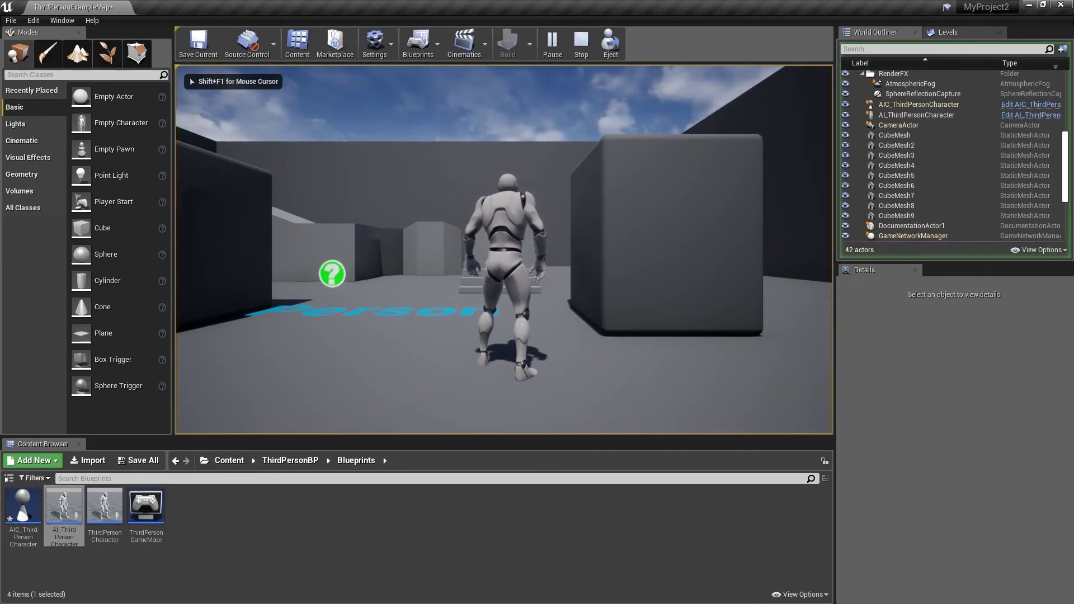
key("a")
key("w")
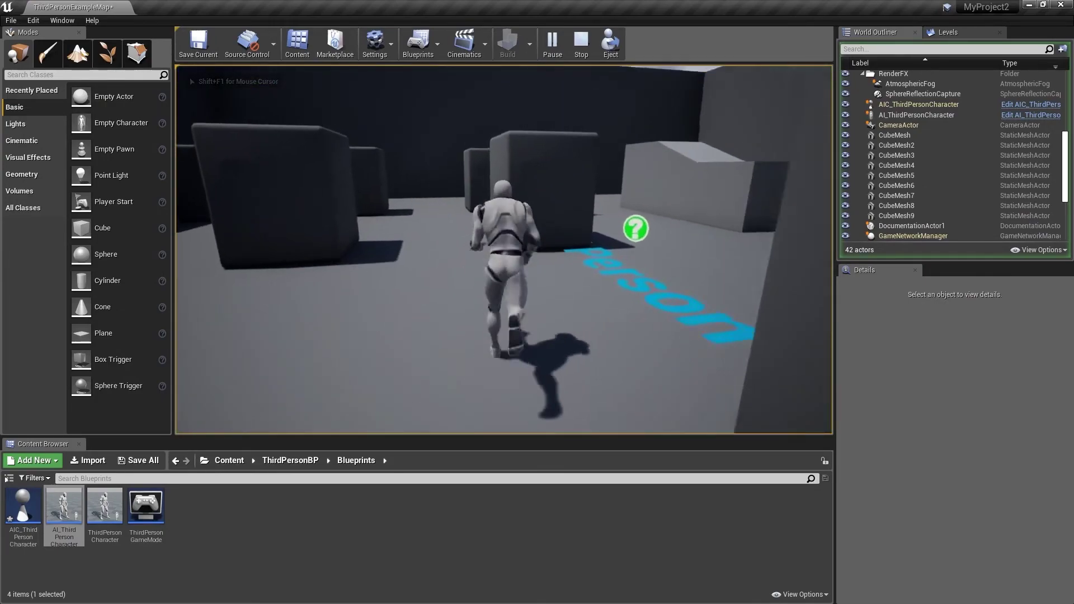
key("w")
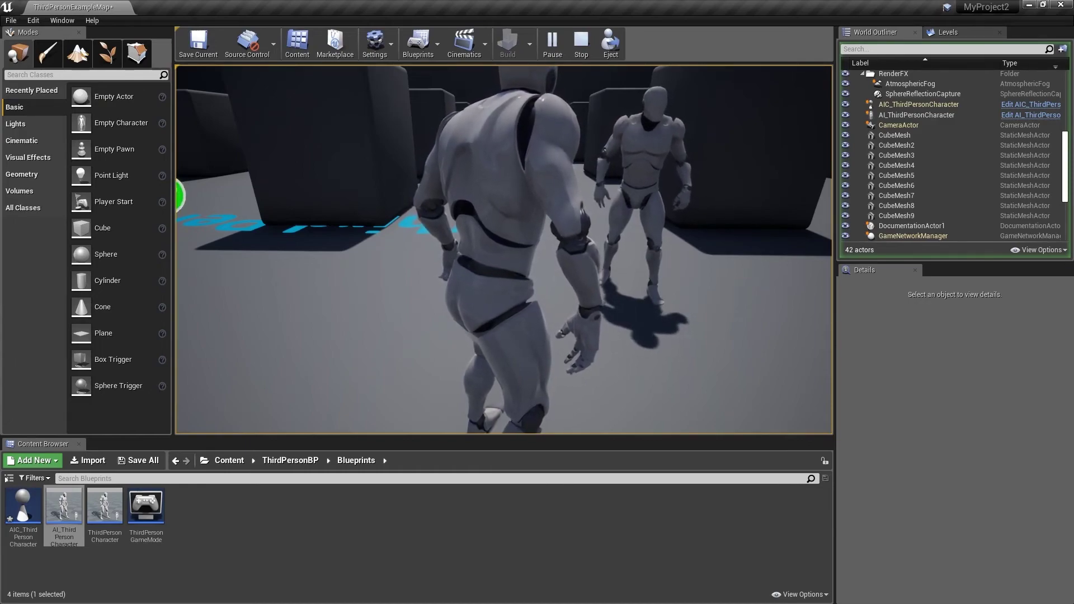
key("w")
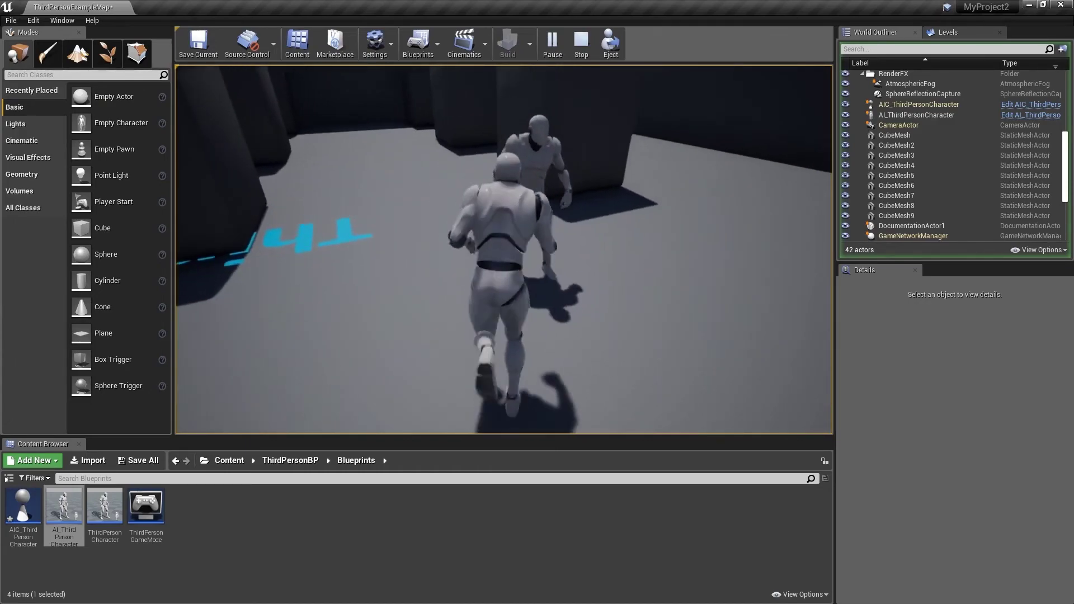